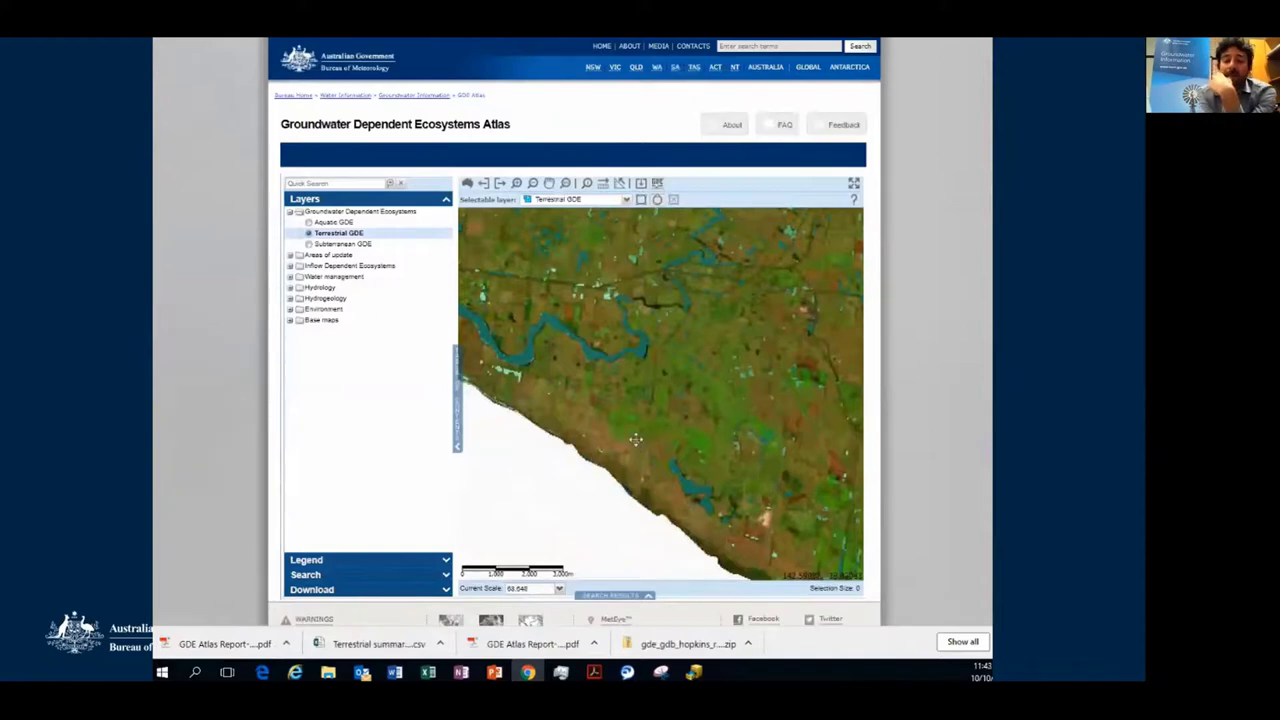
Select Terrestrial GDEs within a circle on the map and review the first result's details
drag(636, 441, 573, 362)
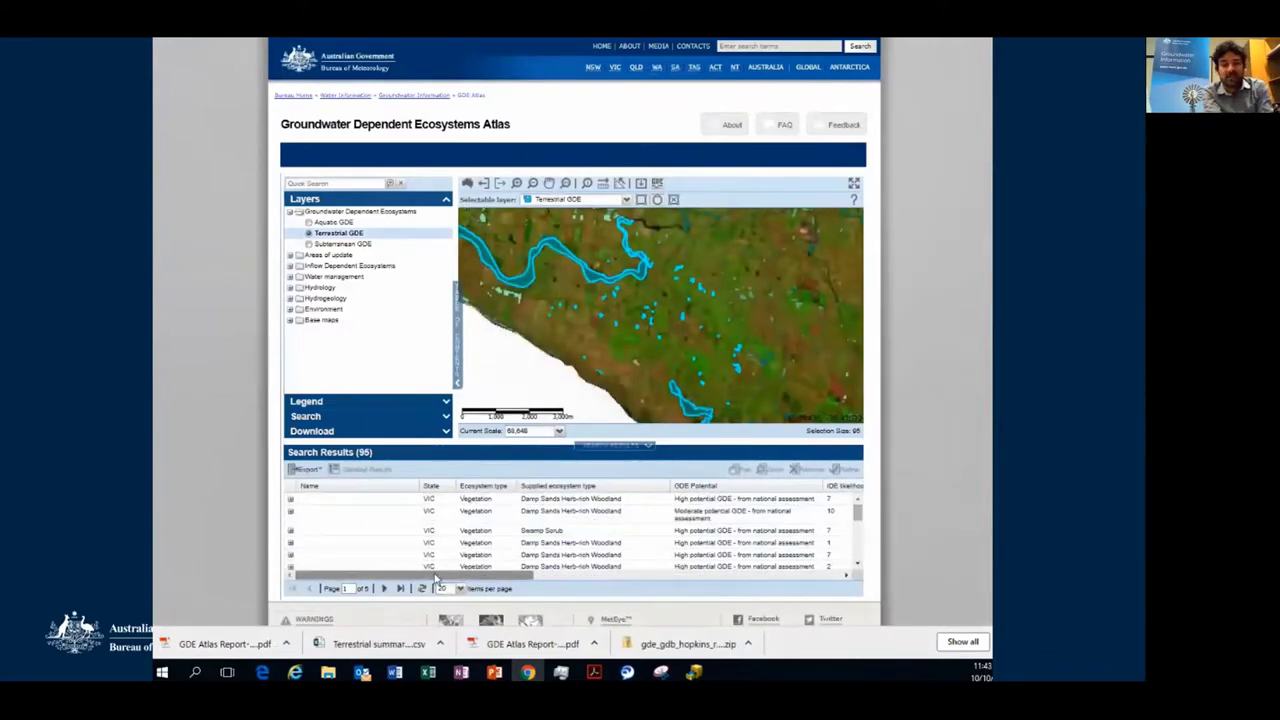
drag(423, 576, 386, 557)
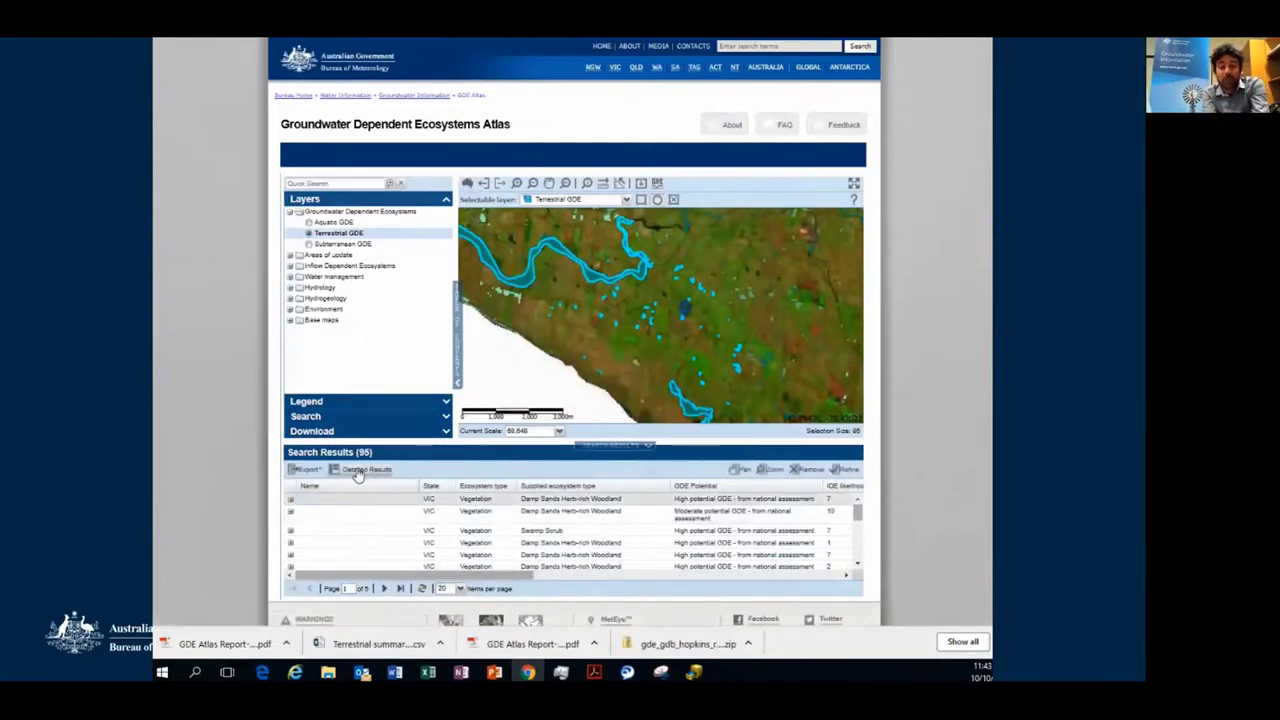
click(366, 469)
mouse_move(332, 561)
mouse_down()
mouse_move(640, 561)
mouse_move(814, 540)
mouse_move(740, 561)
mouse_move(340, 561)
mouse_up()
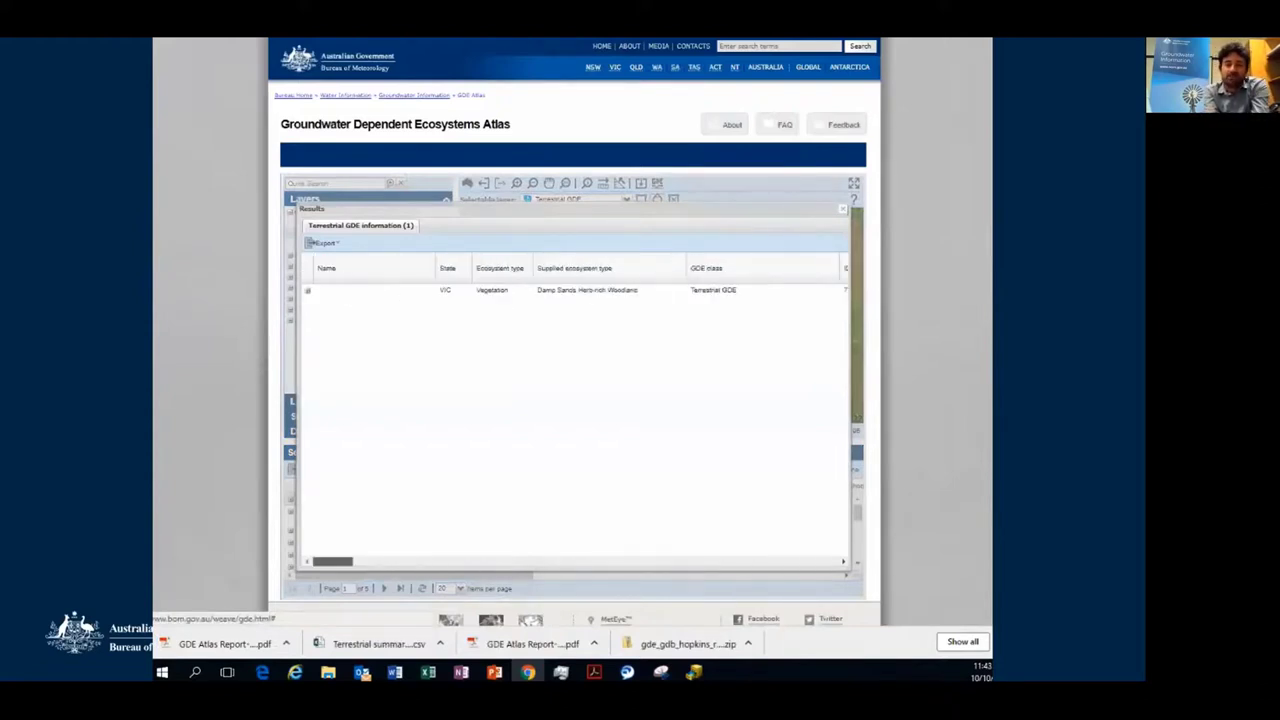
click(843, 210)
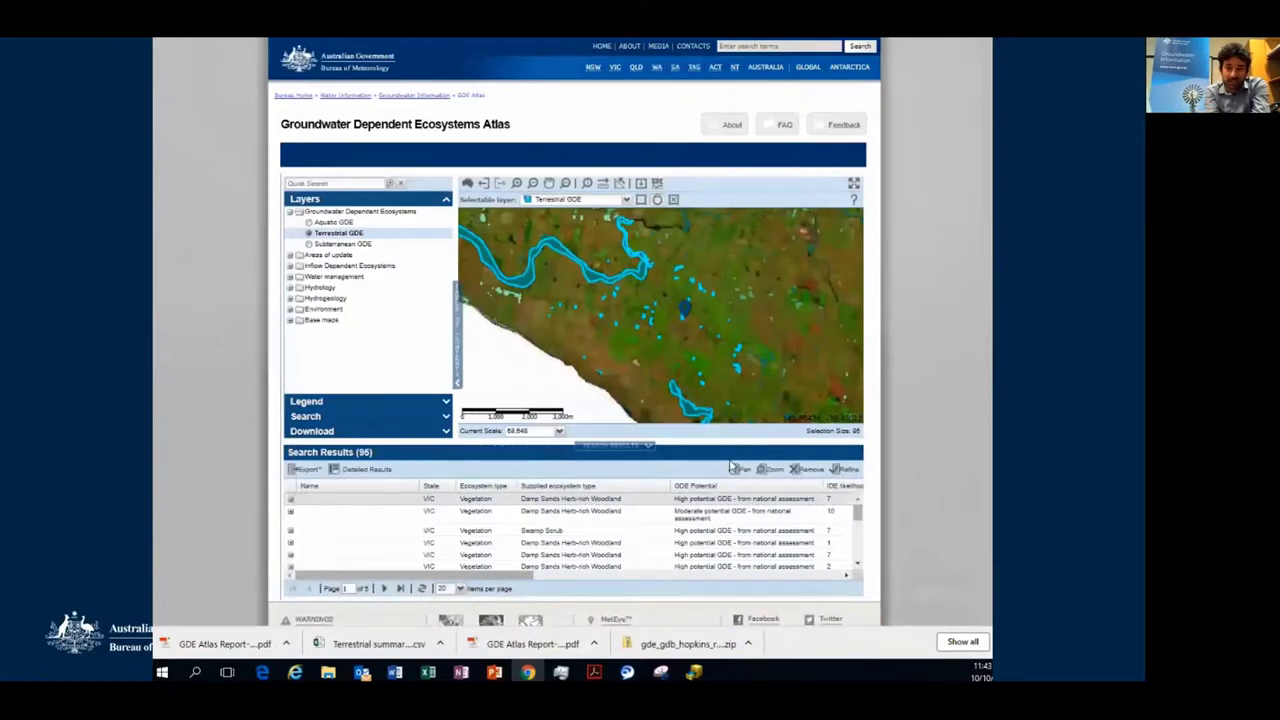
Export the search results as a CSV file
click(305, 469)
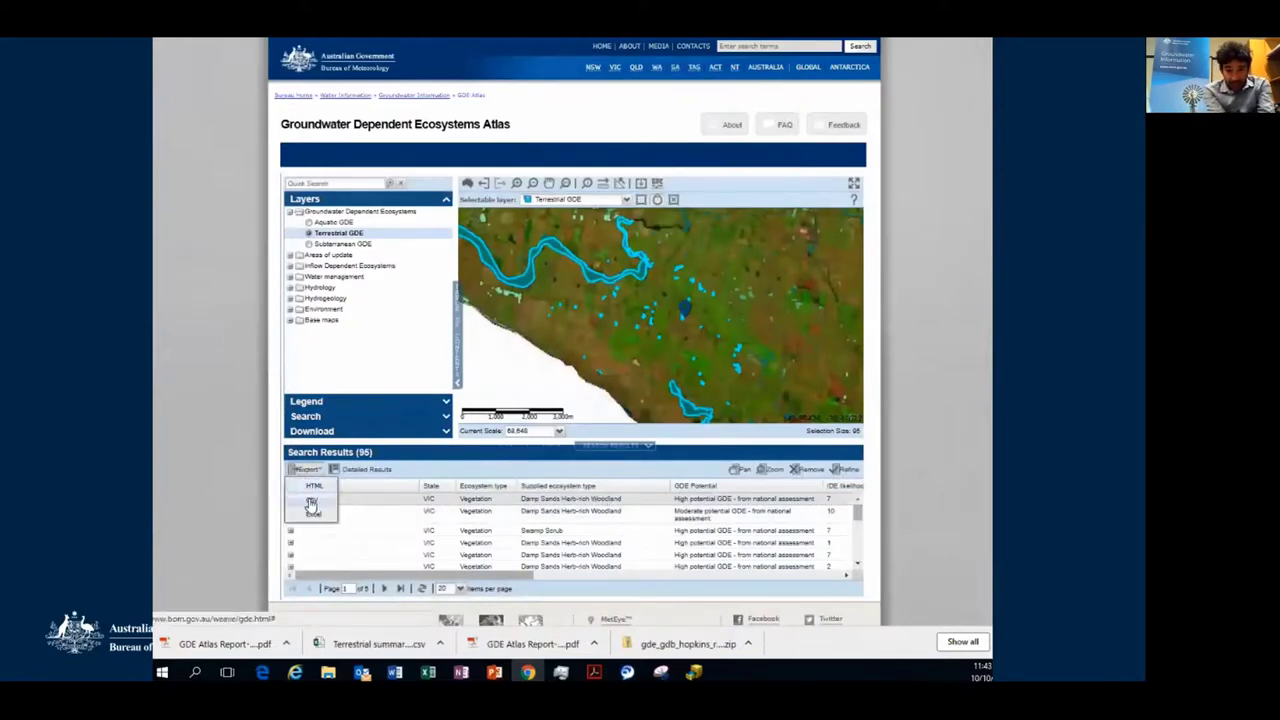
click(312, 505)
click(591, 393)
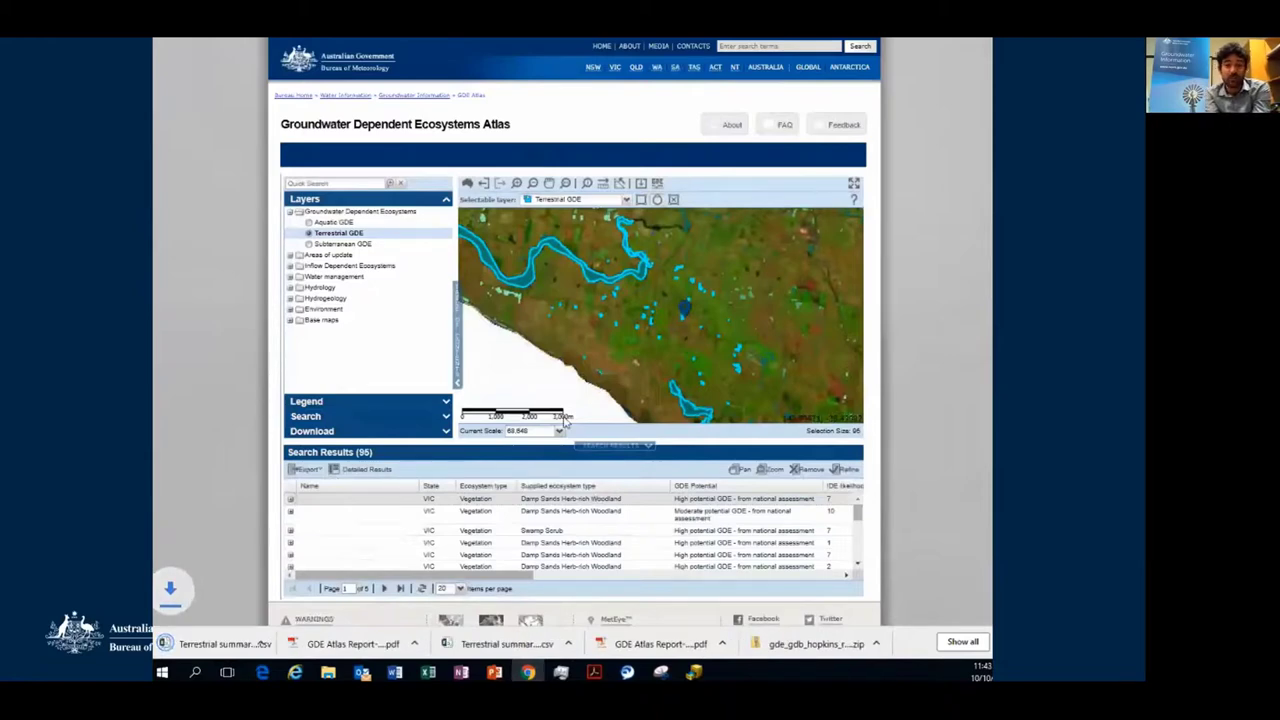
Open the Terrestrial summary CSV and AutoFit columns A through I
click(240, 643)
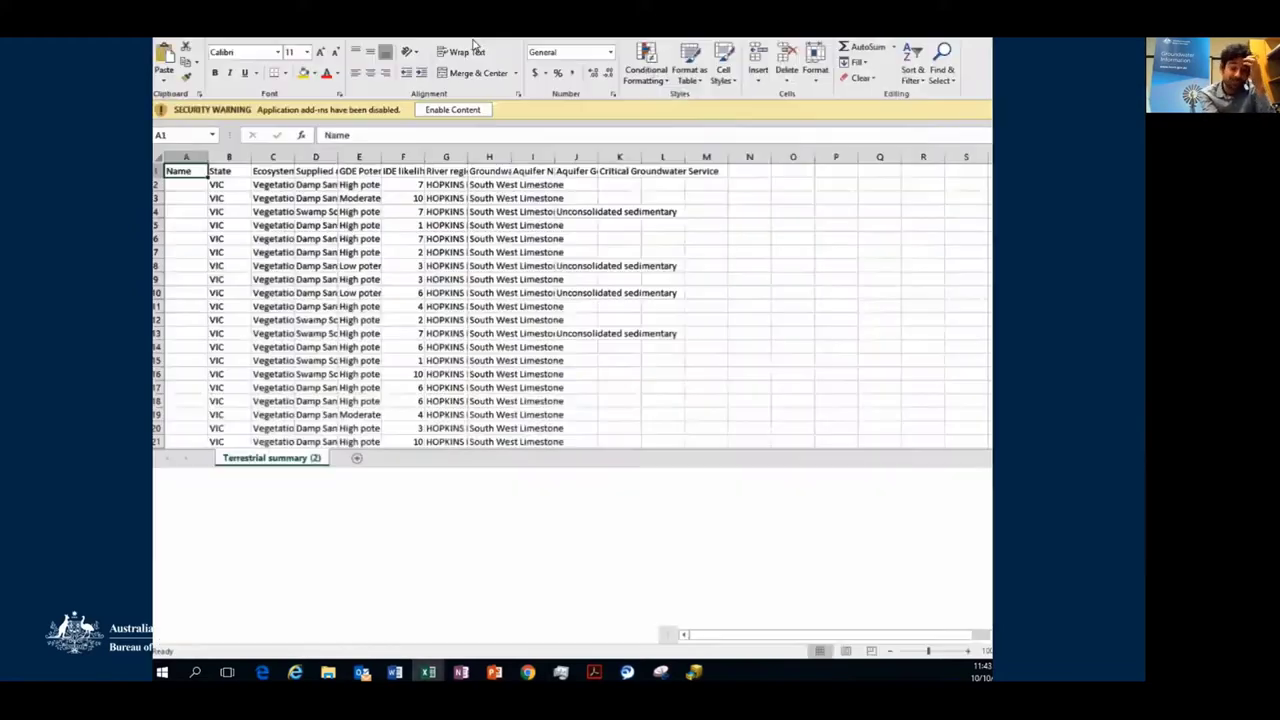
drag(200, 157, 555, 158)
double_click(555, 158)
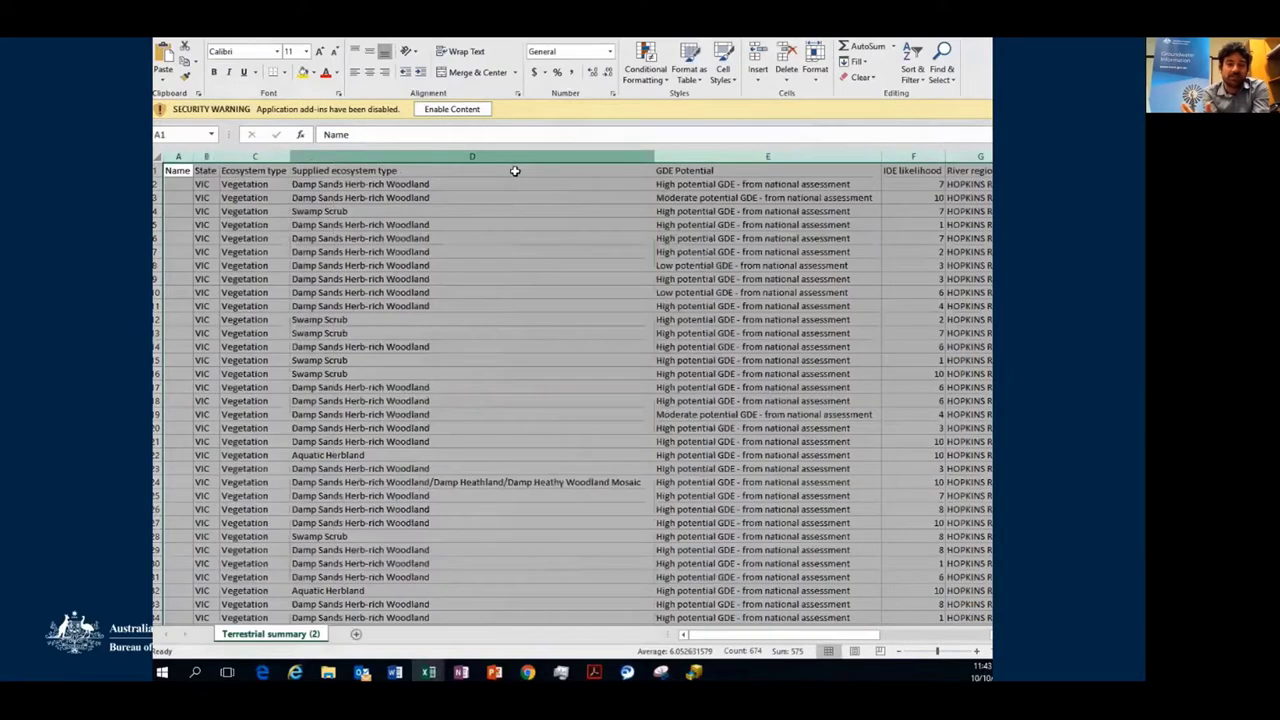
click(304, 214)
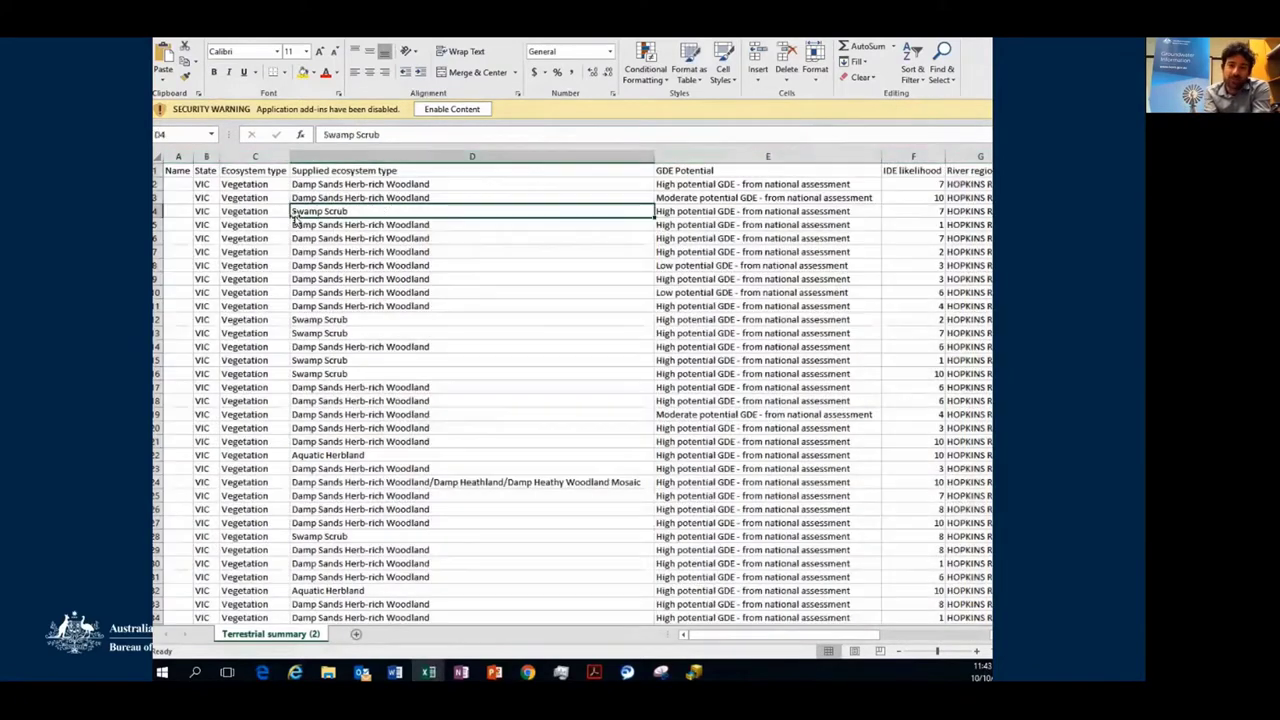
Review row 2's GDE Potential and management area values, then return to the atlas
click(700, 184)
key(Right)
key(Right)
key(Right)
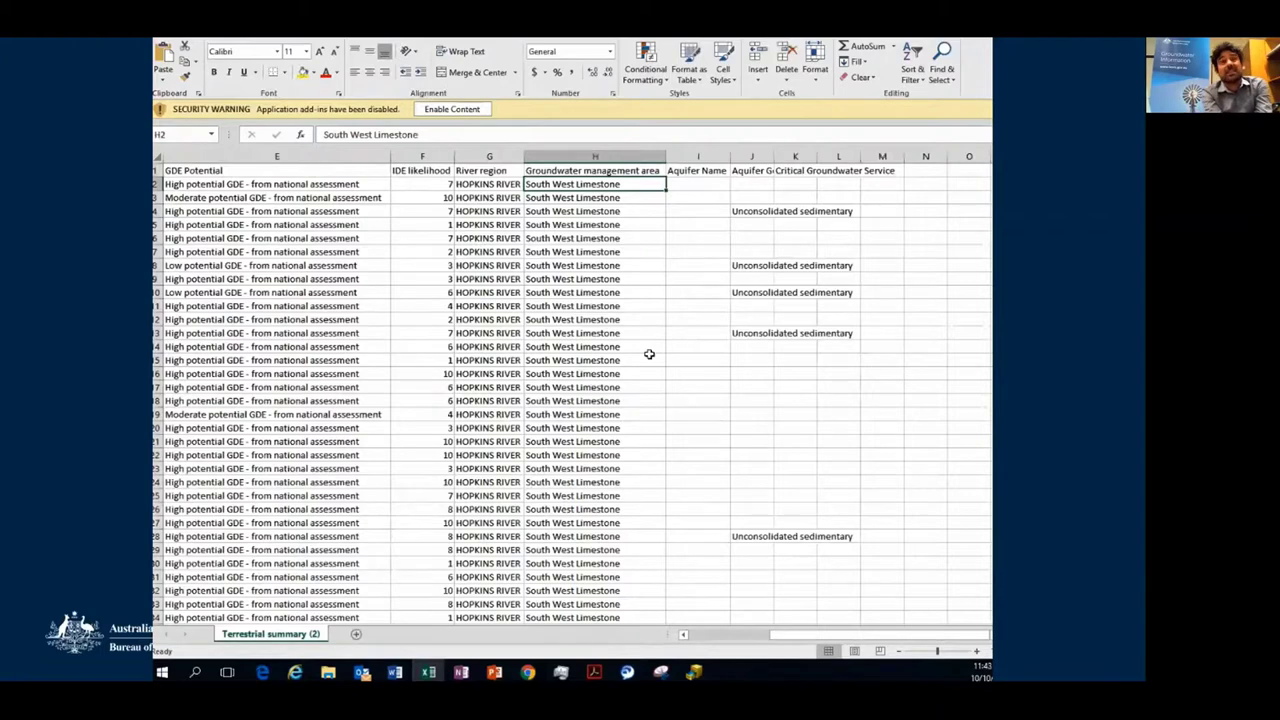
scroll(650, 352, down, 2)
scroll(651, 340, up, 2)
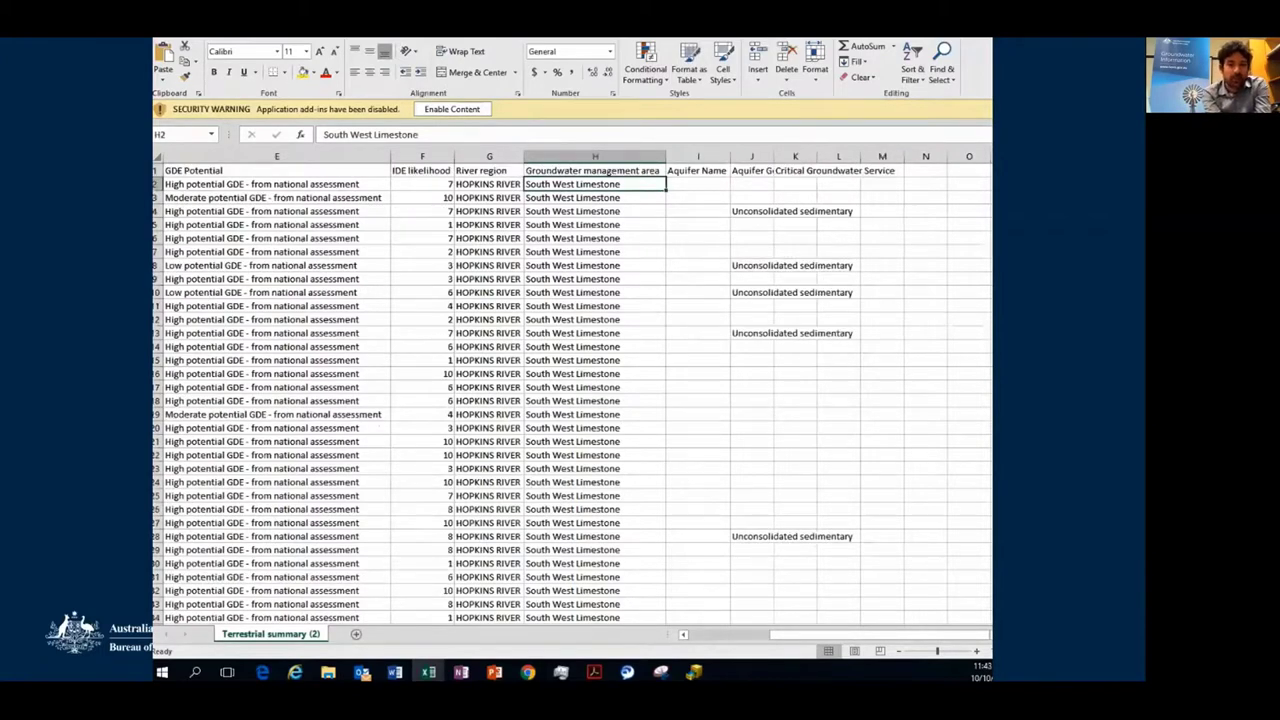
key(alt+Tab)
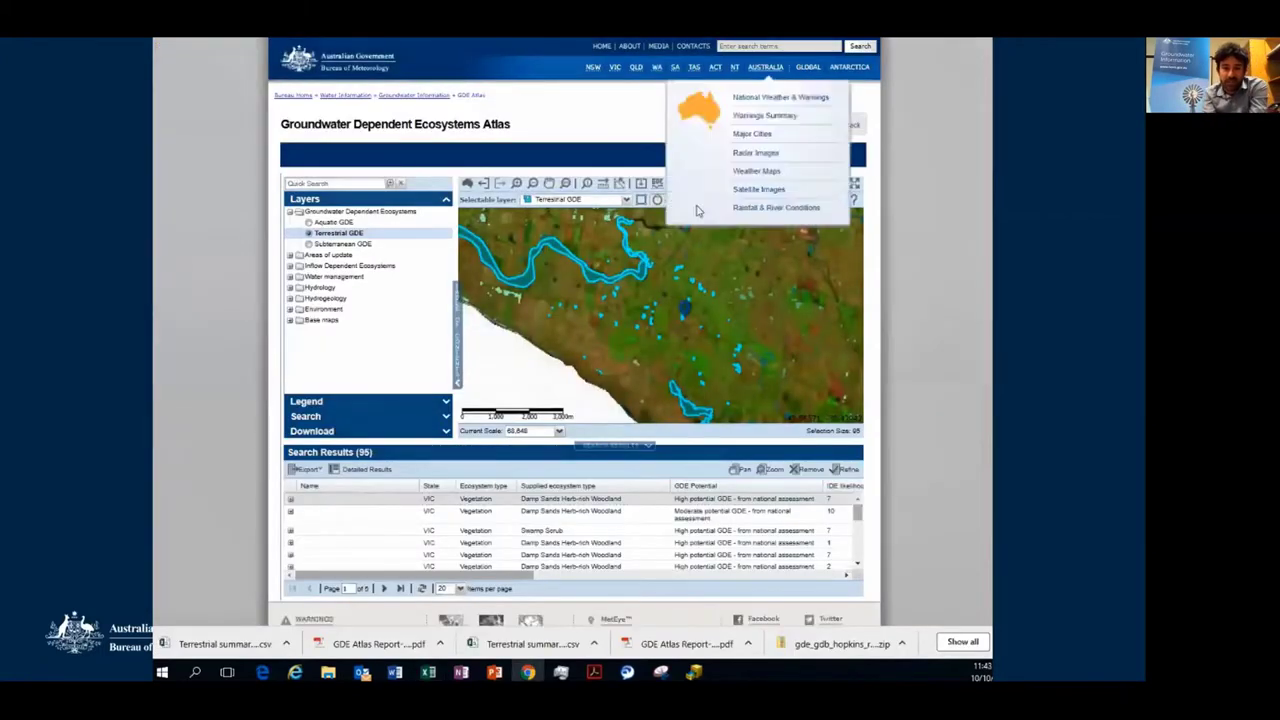
Clear the map selection, collapse the results, and show Hydrology river region boundaries
click(673, 199)
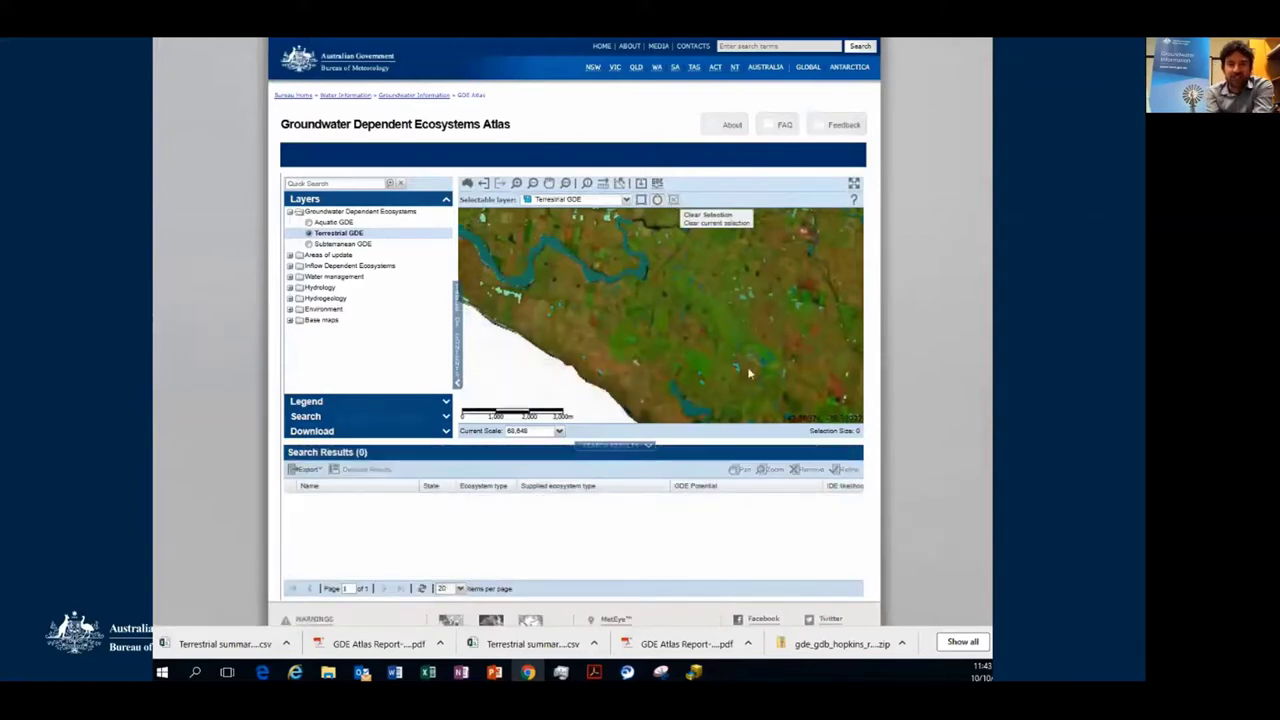
click(614, 444)
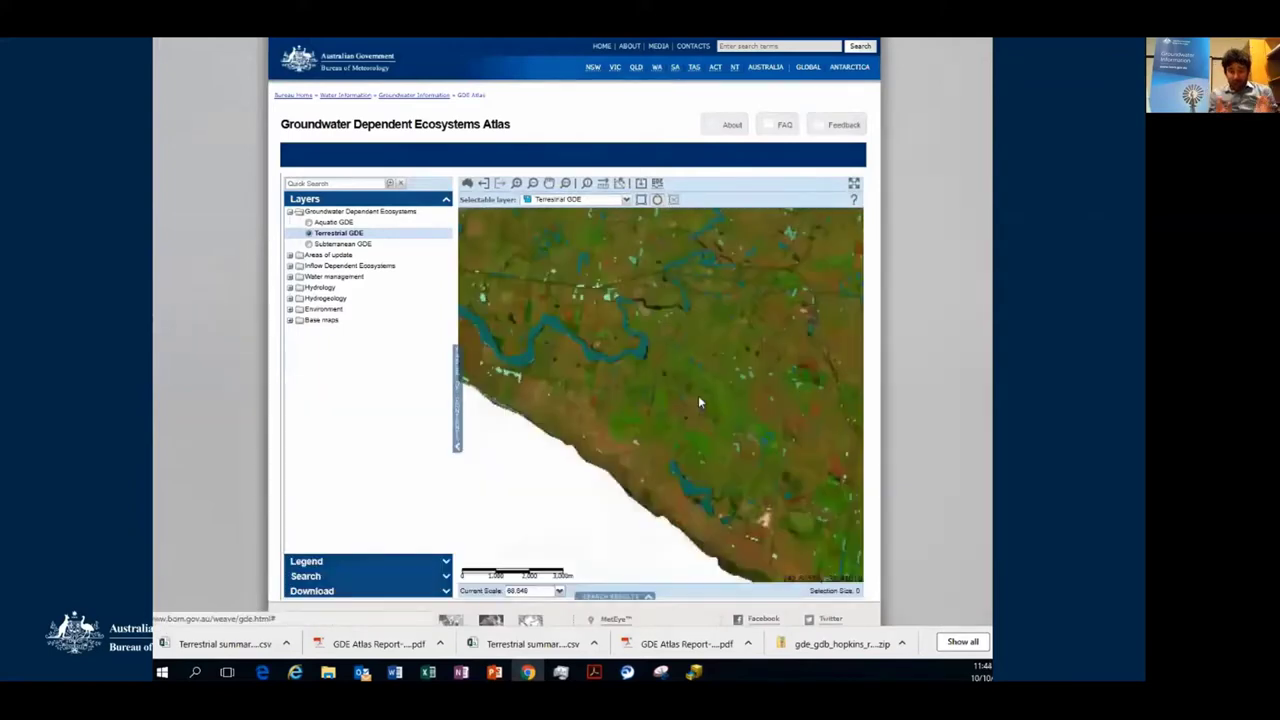
click(318, 287)
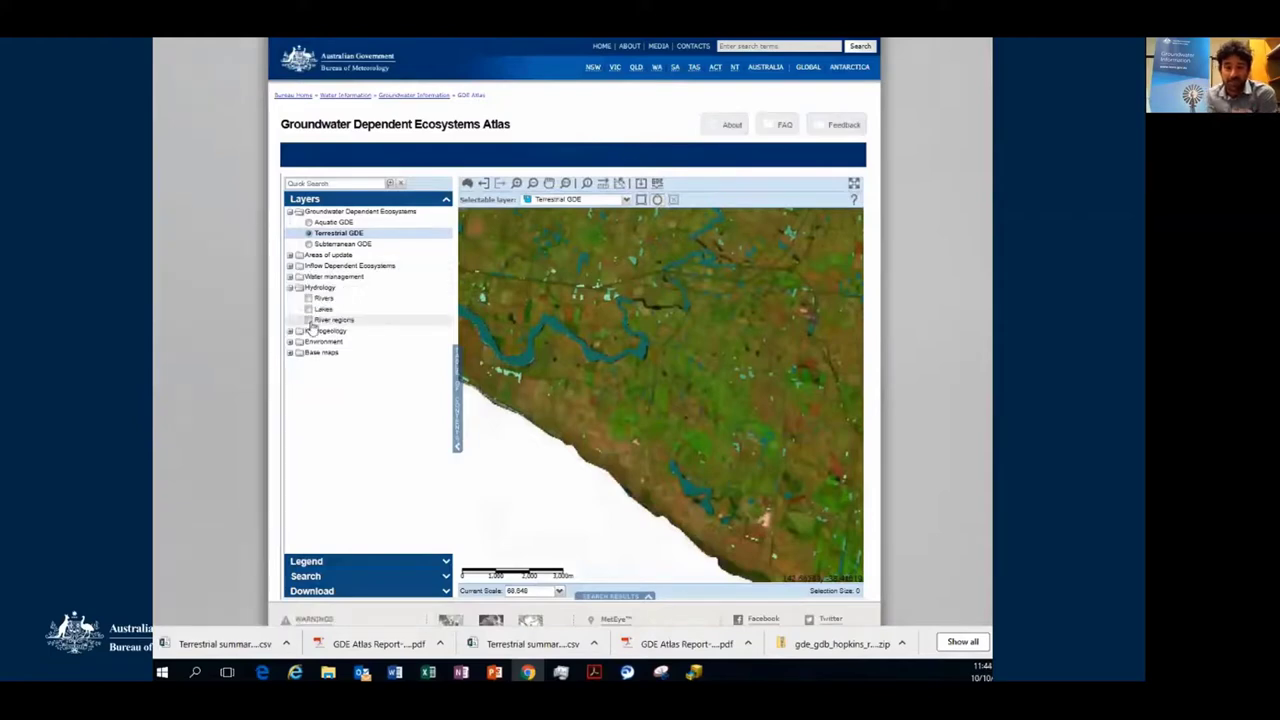
click(309, 320)
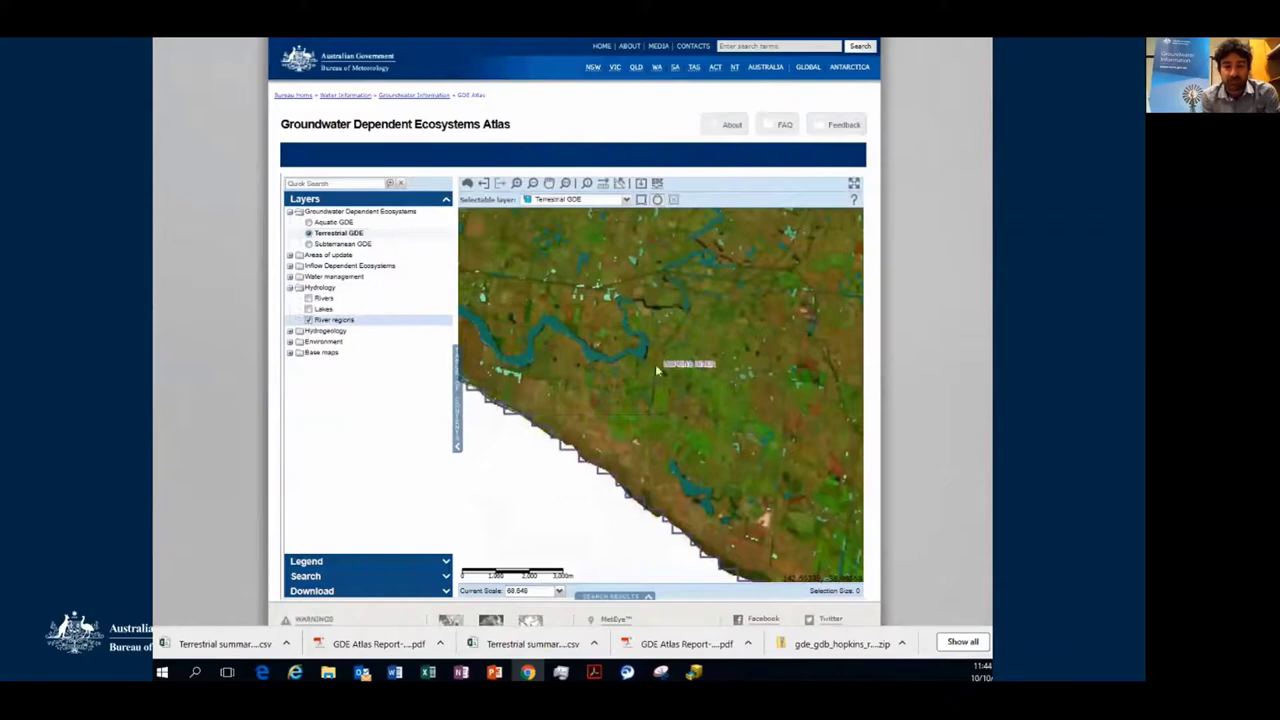
Download the Hopkins River GDE data as a File Geodatabase
click(322, 592)
click(313, 301)
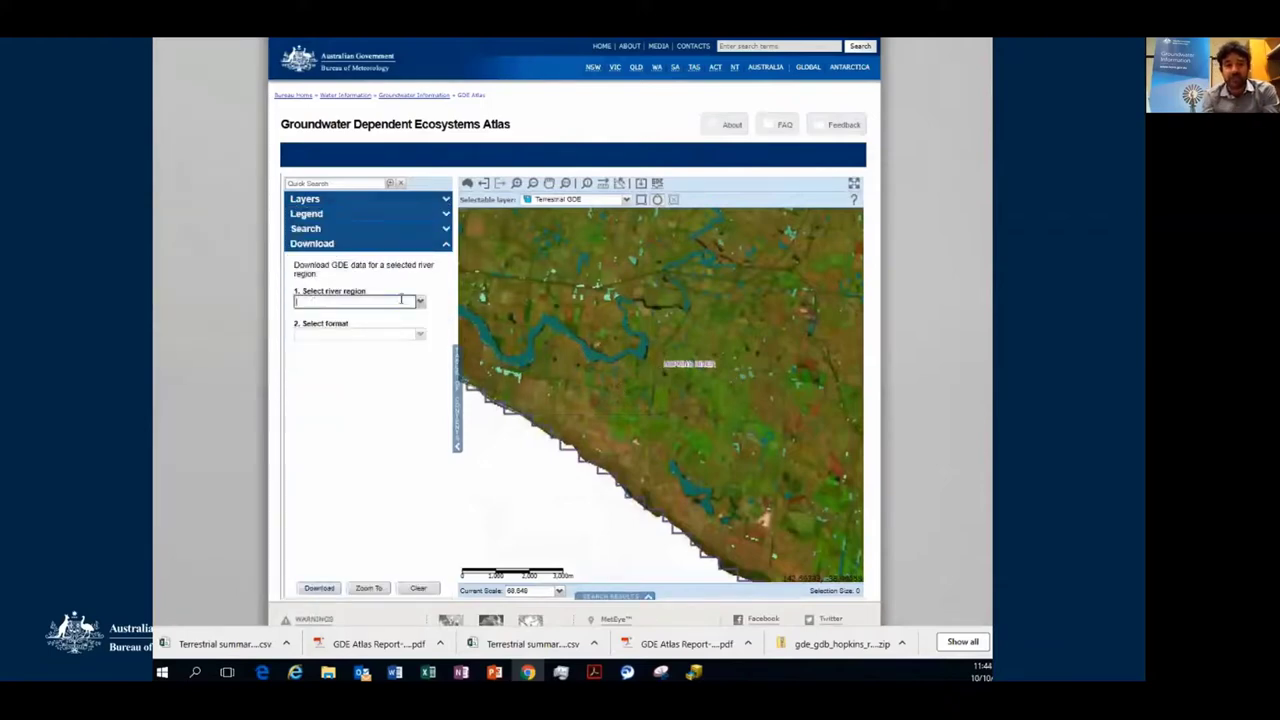
text(nopkins r)
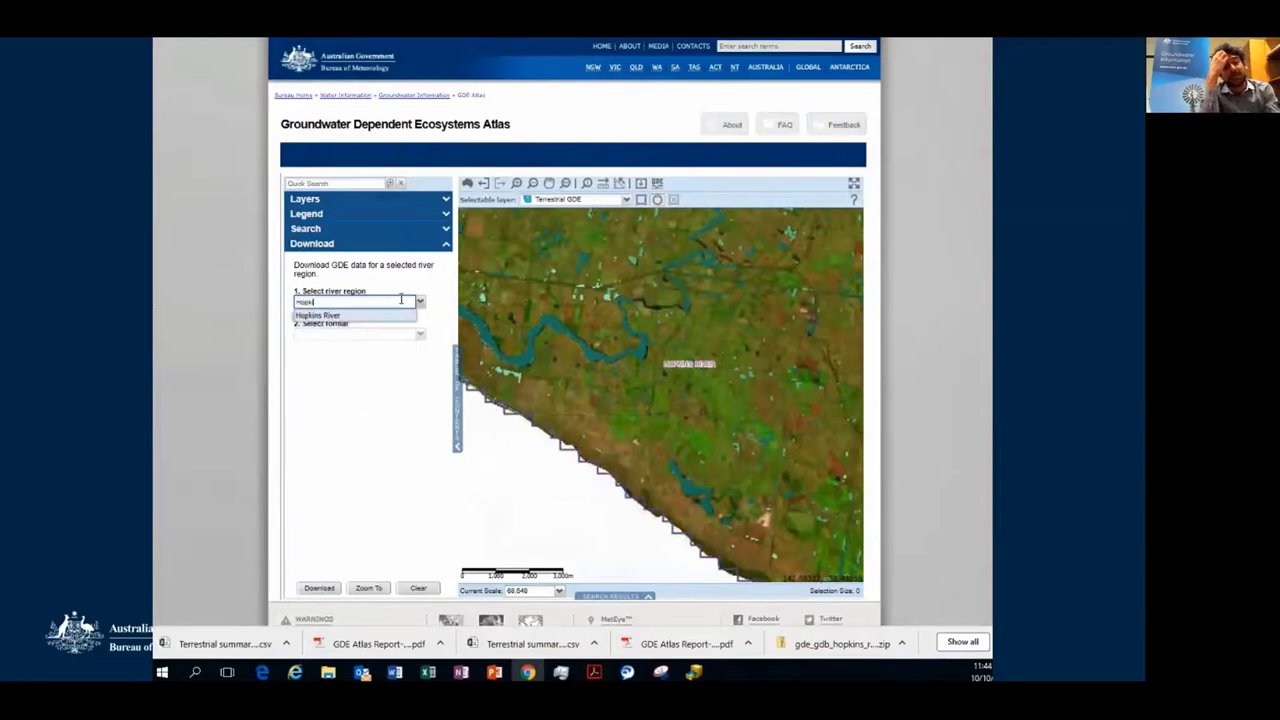
click(322, 316)
click(420, 335)
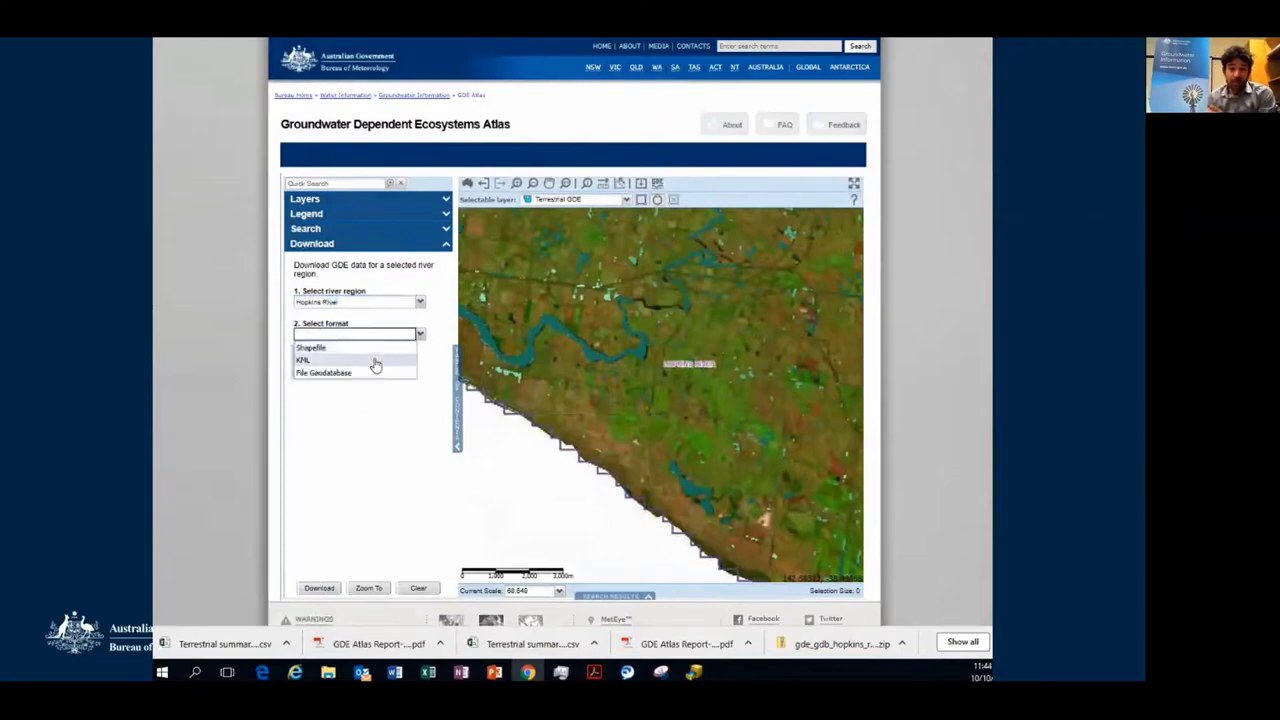
click(352, 373)
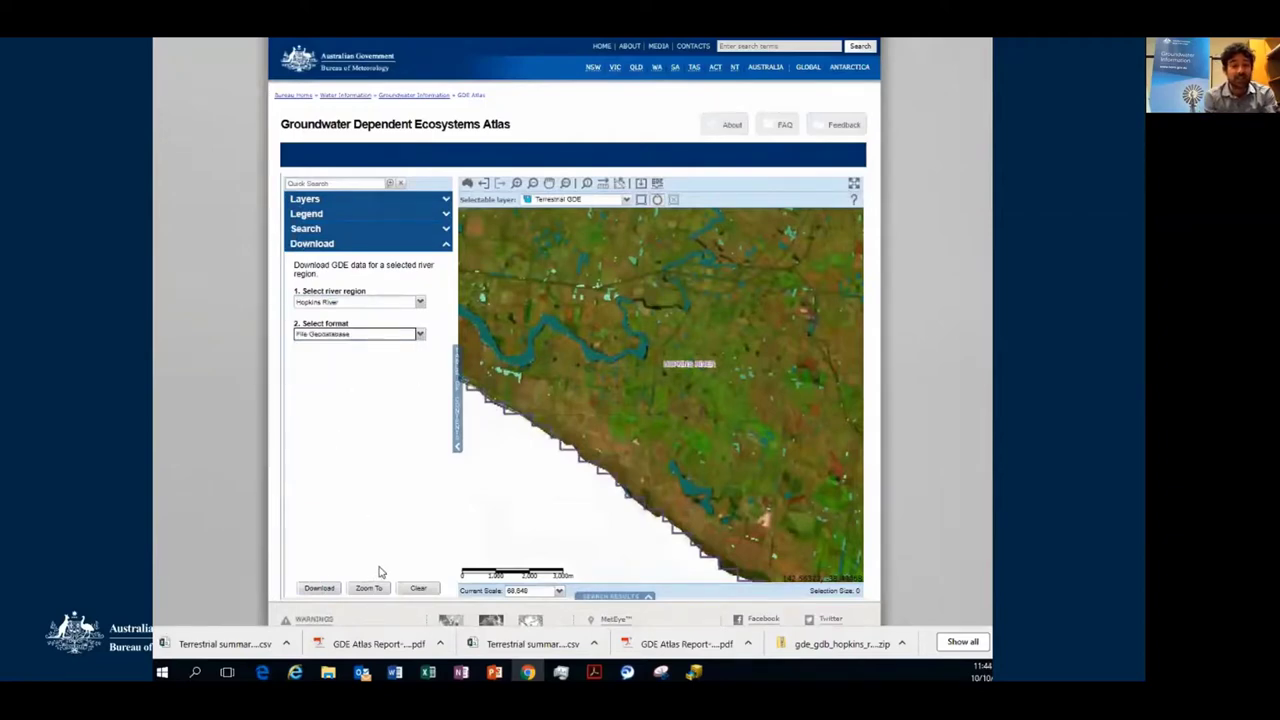
click(317, 593)
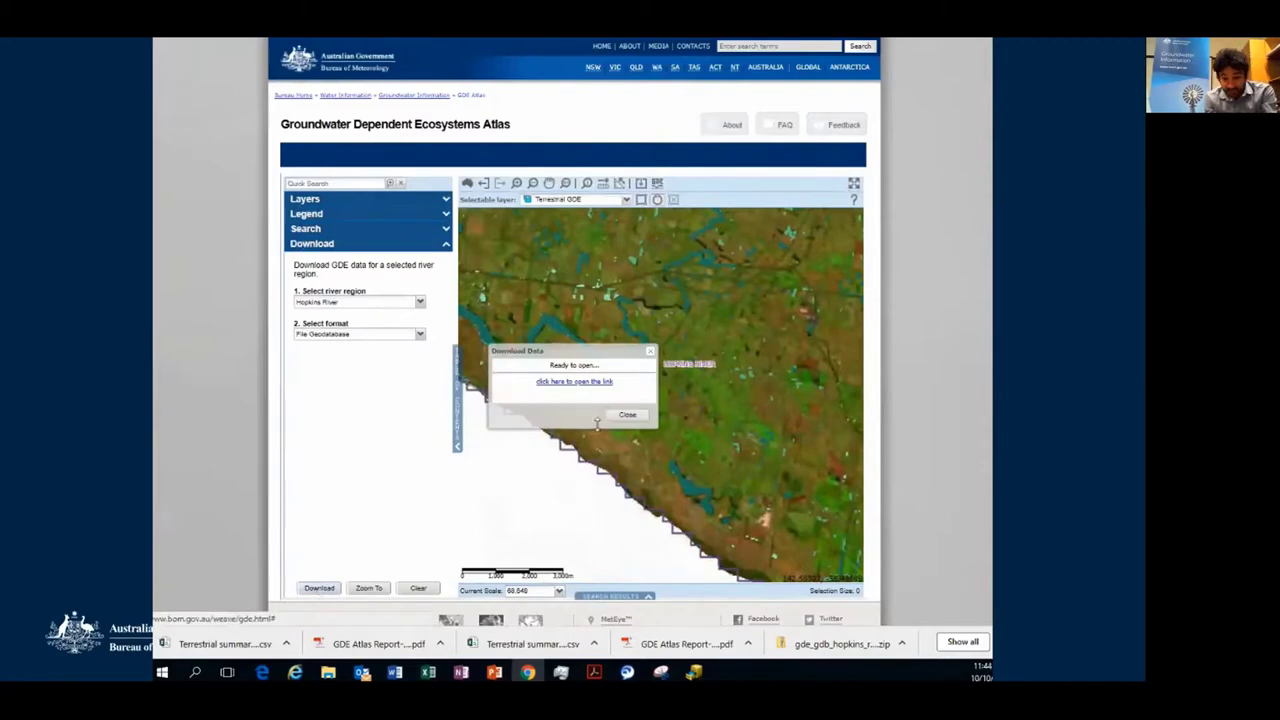
click(580, 388)
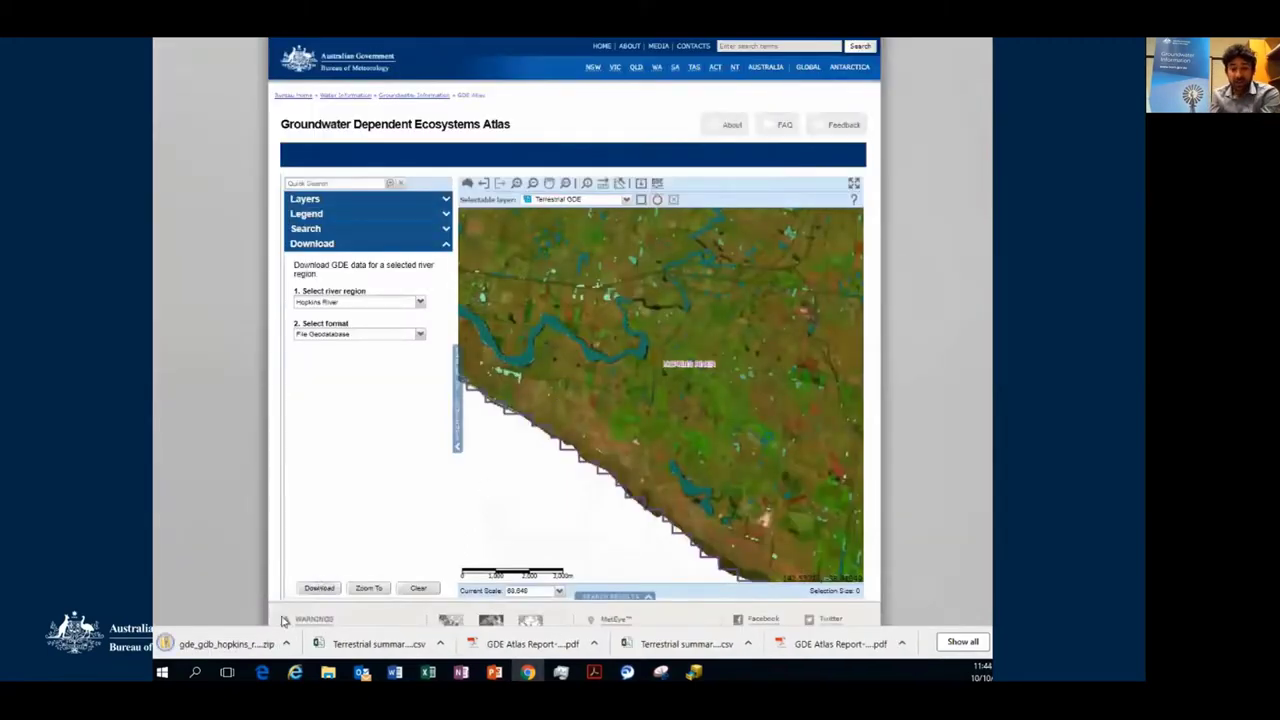
click(694, 673)
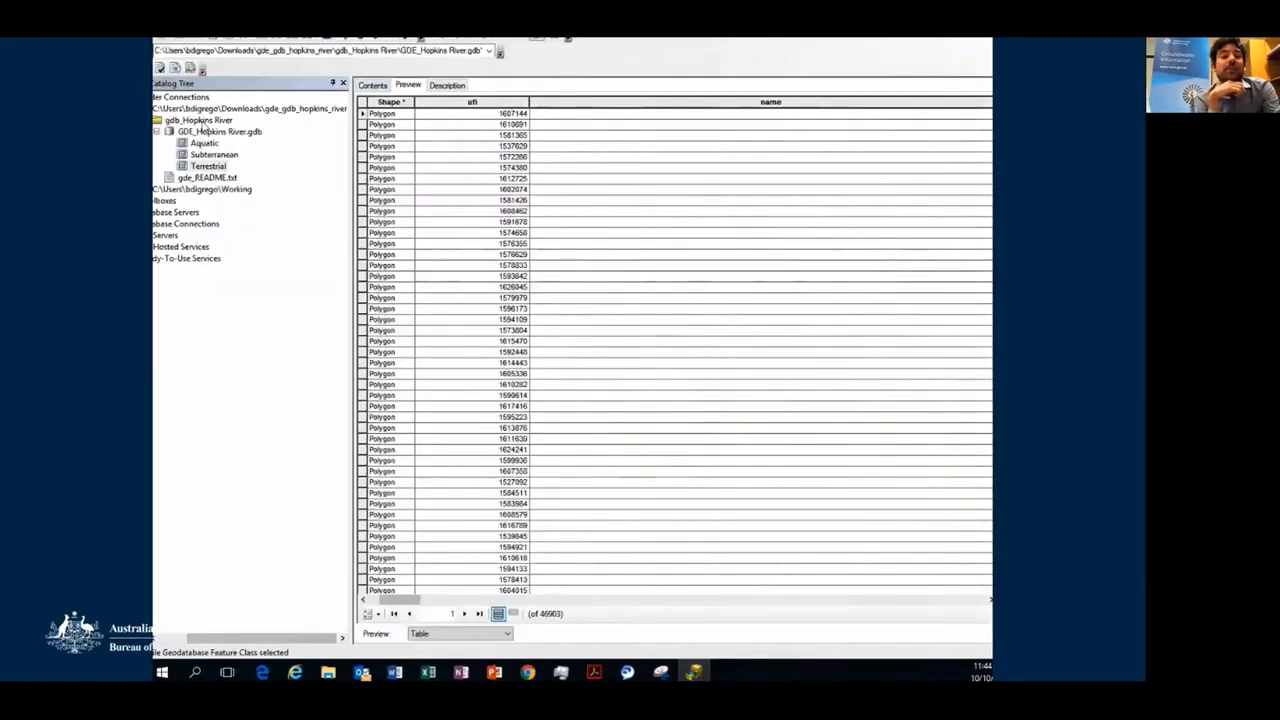
Read gde_README.txt from the gdb_Hopkins River download folder, then close it
click(203, 121)
click(377, 87)
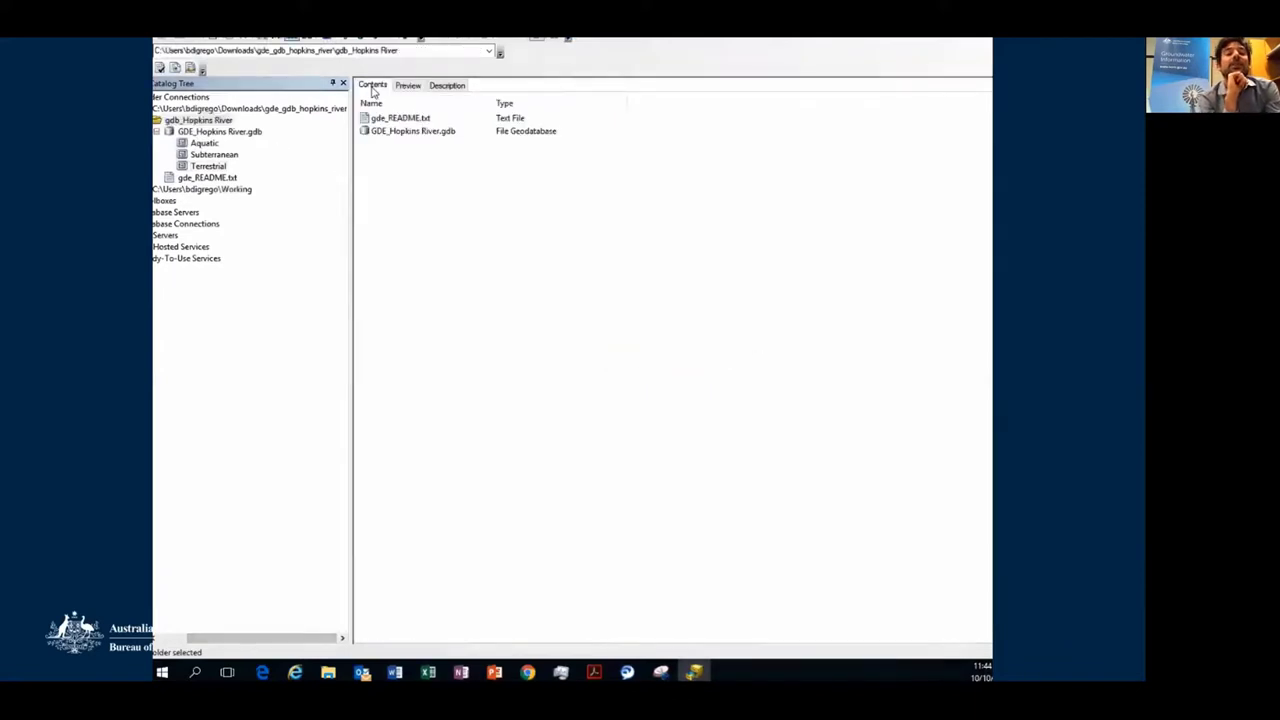
double_click(399, 119)
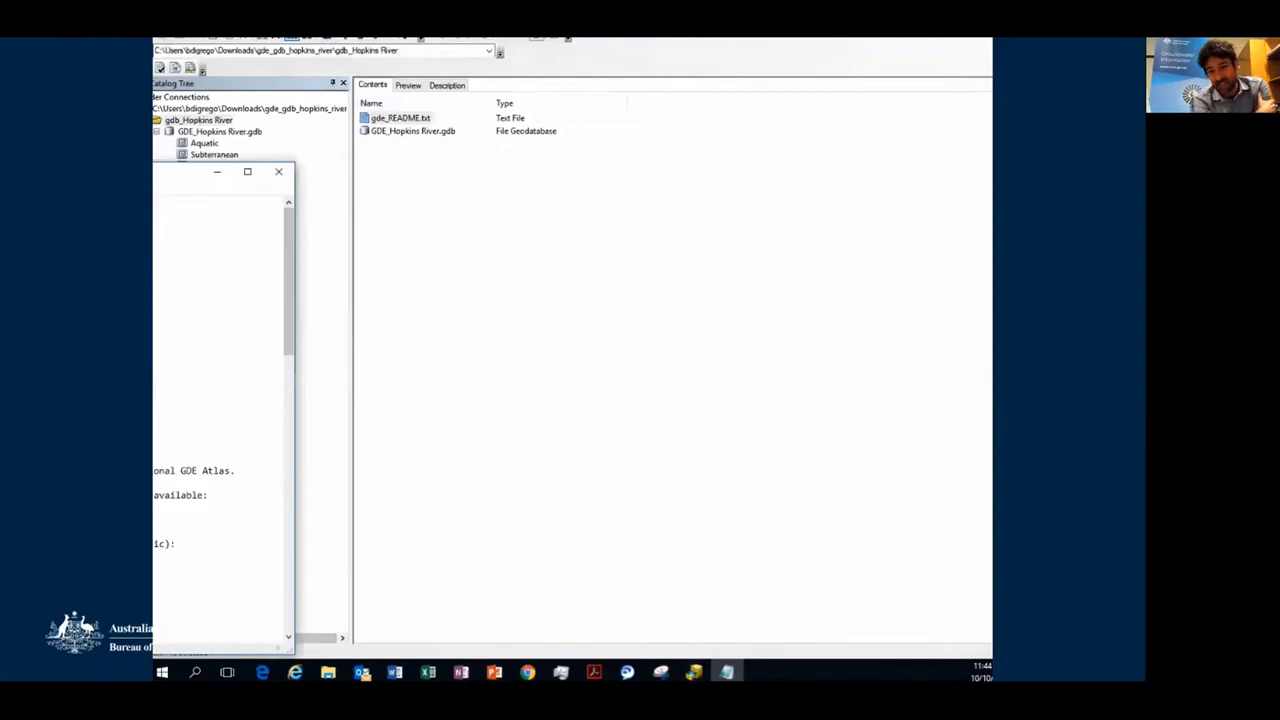
scroll(619, 195, down, 13)
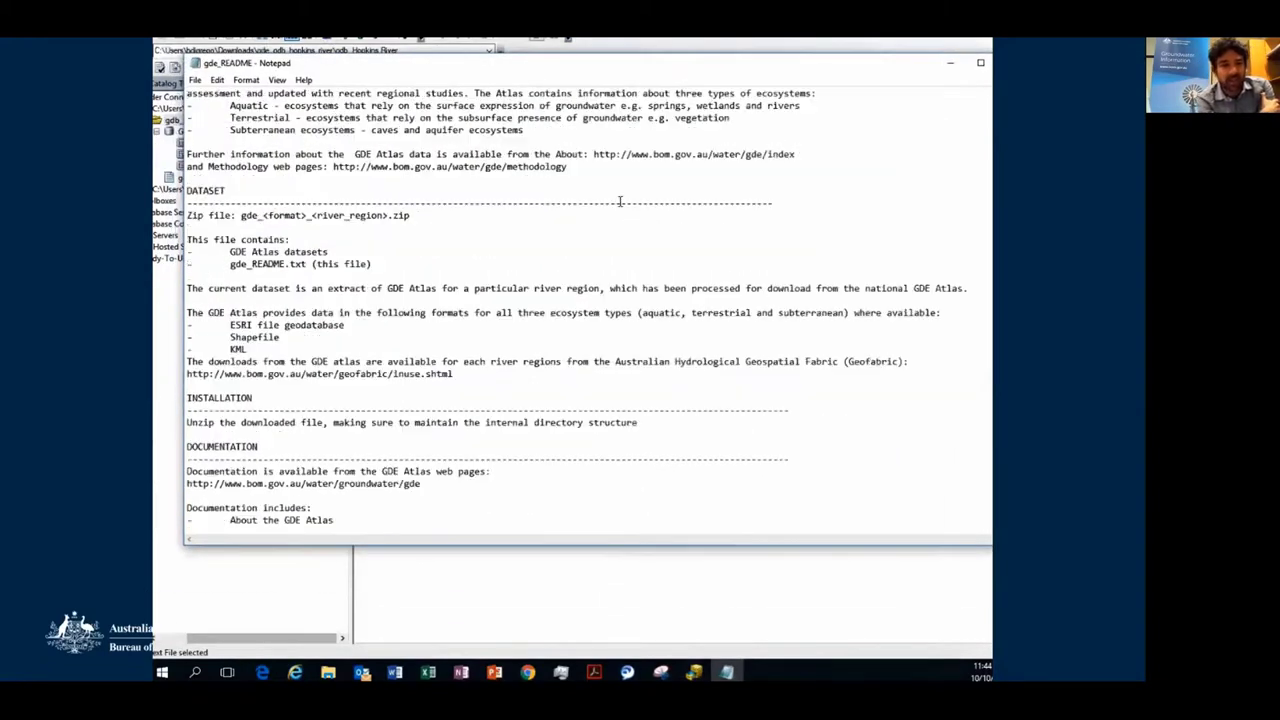
scroll(619, 205, down, 9)
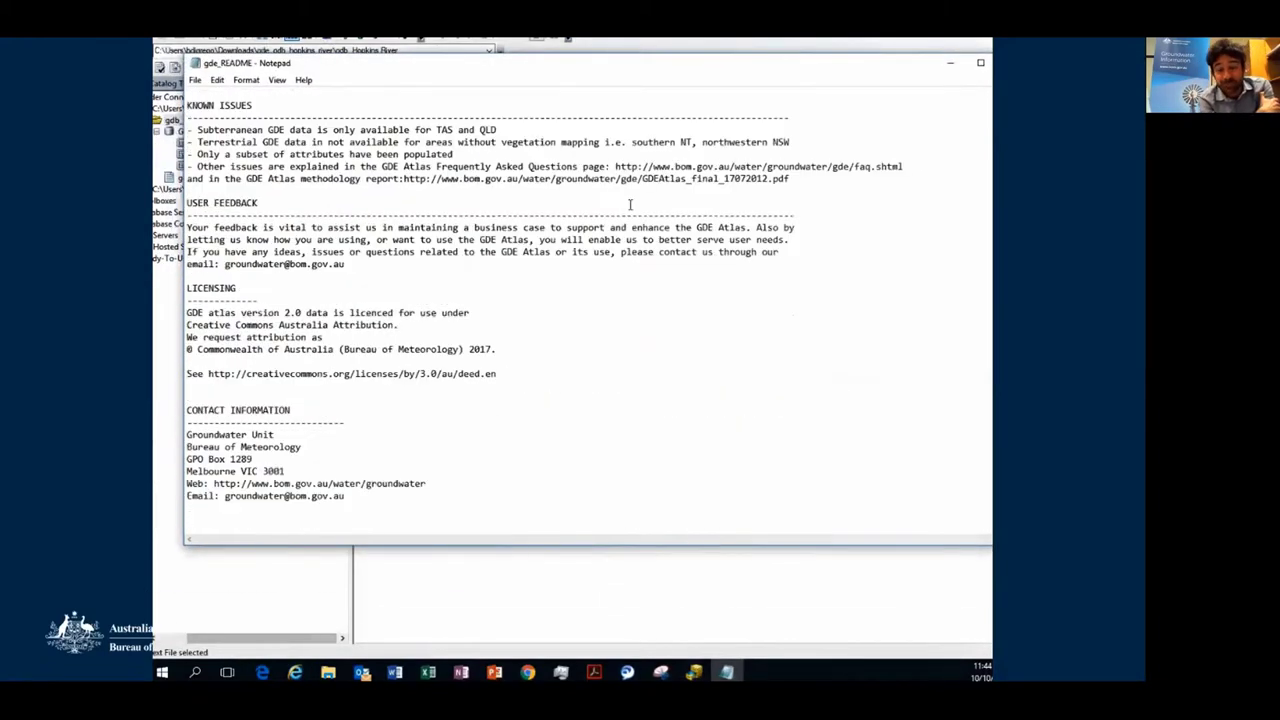
click(980, 62)
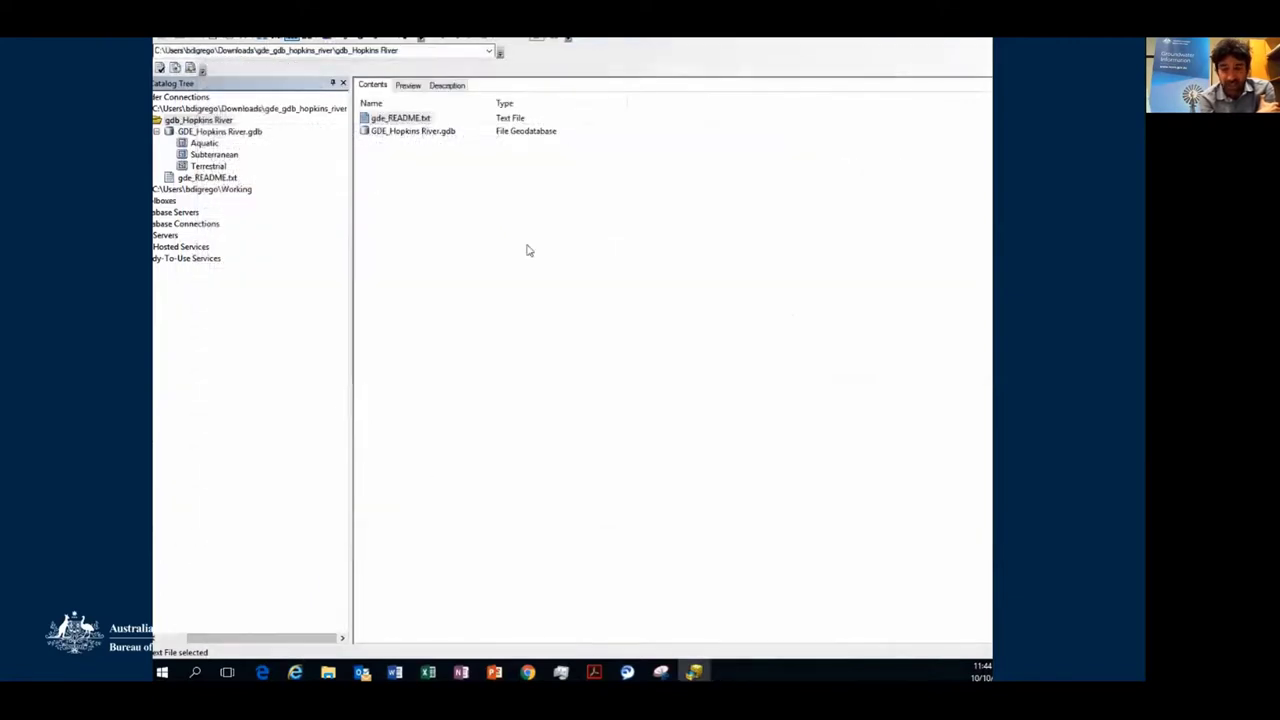
Preview the Terrestrial feature class of GDE_Hopkins River.gdb as geography
click(222, 132)
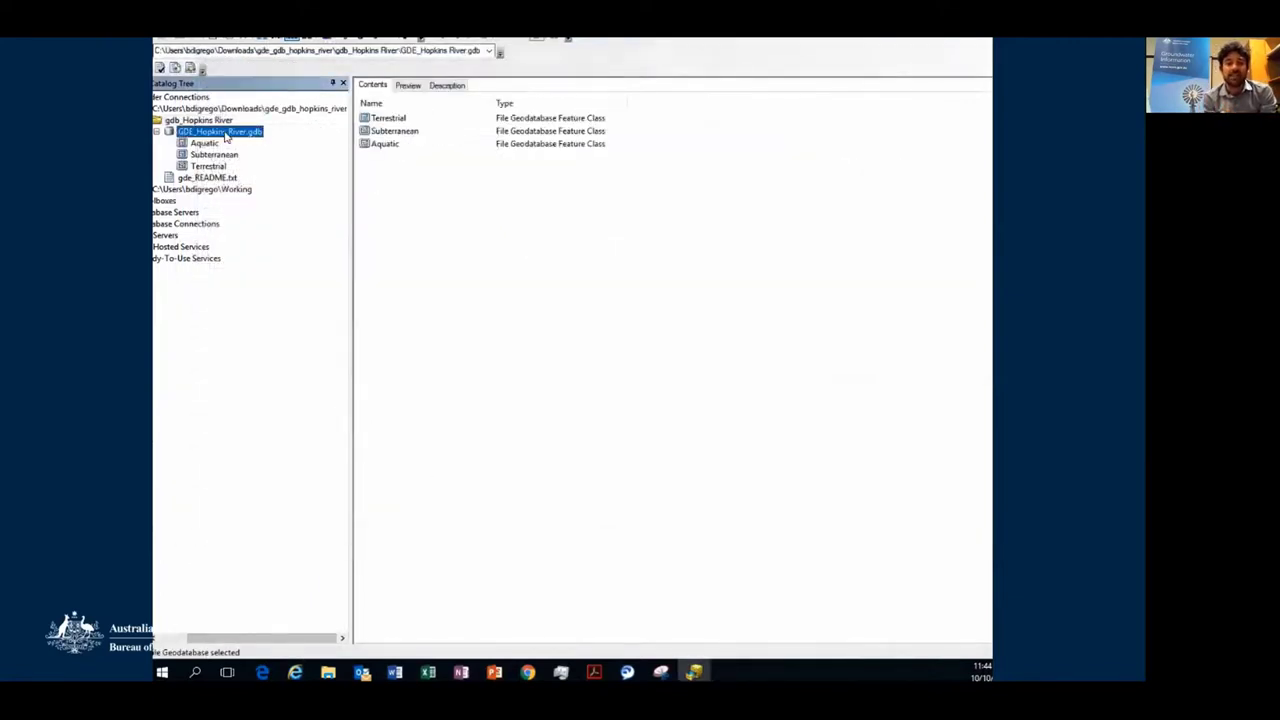
click(388, 119)
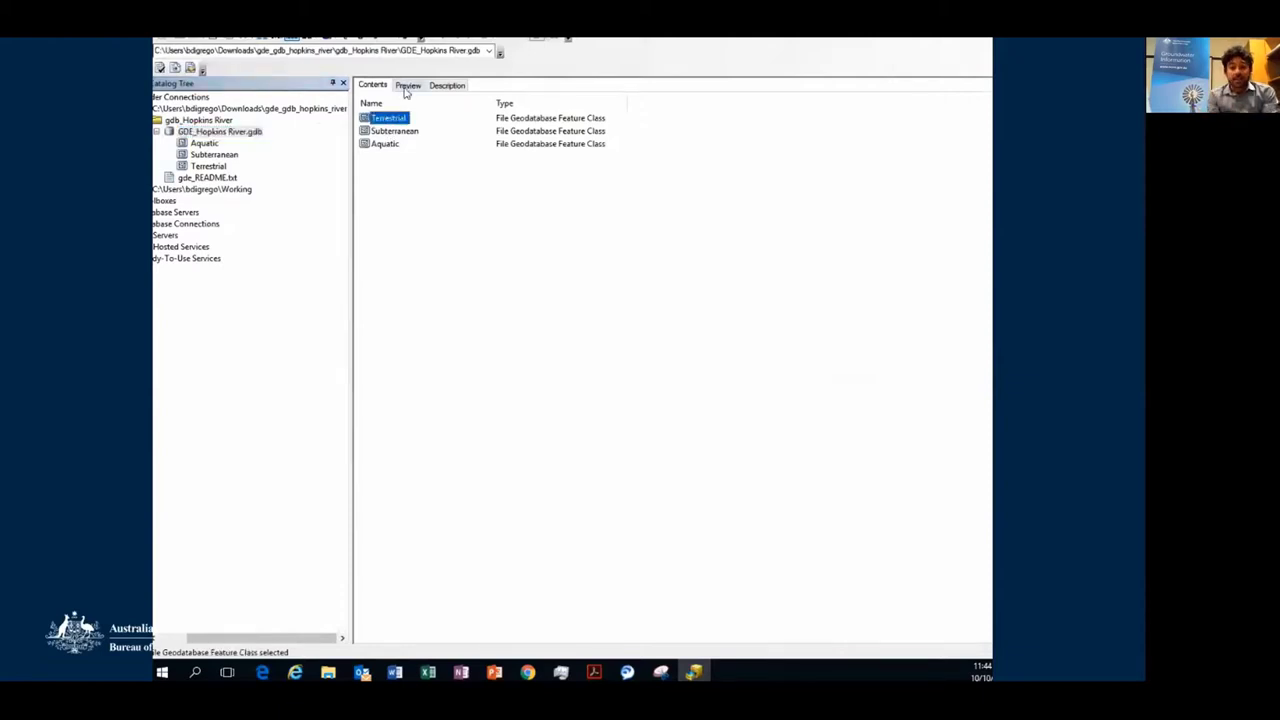
click(408, 86)
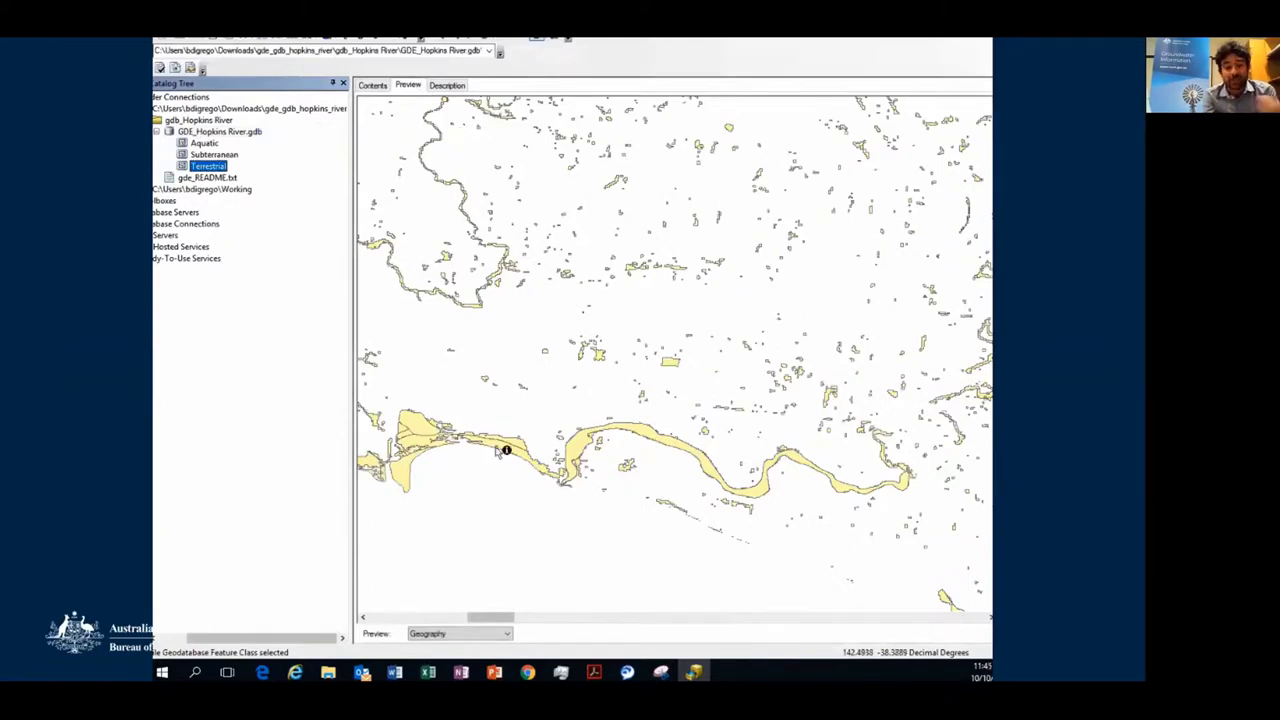
Show the Terrestrial preview as a table, scroll across it, and advance to 'Keeping the Atlas Relevant'
click(462, 633)
click(440, 646)
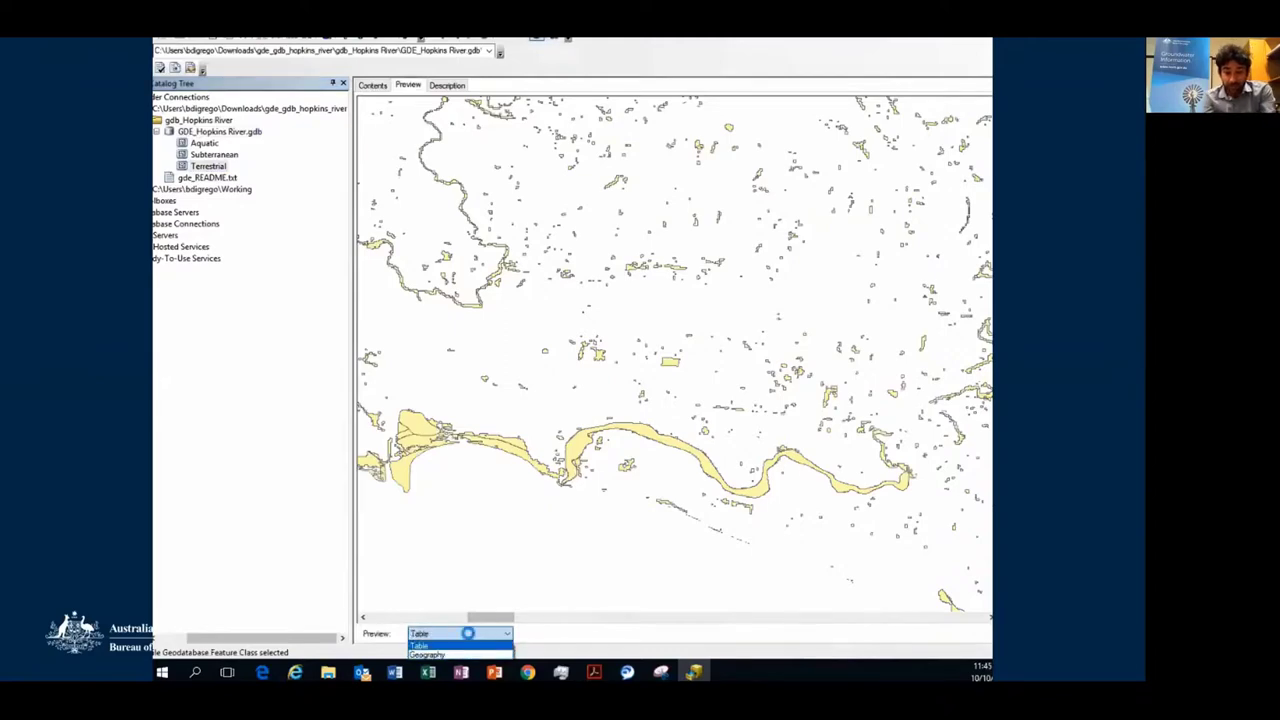
drag(385, 601, 667, 617)
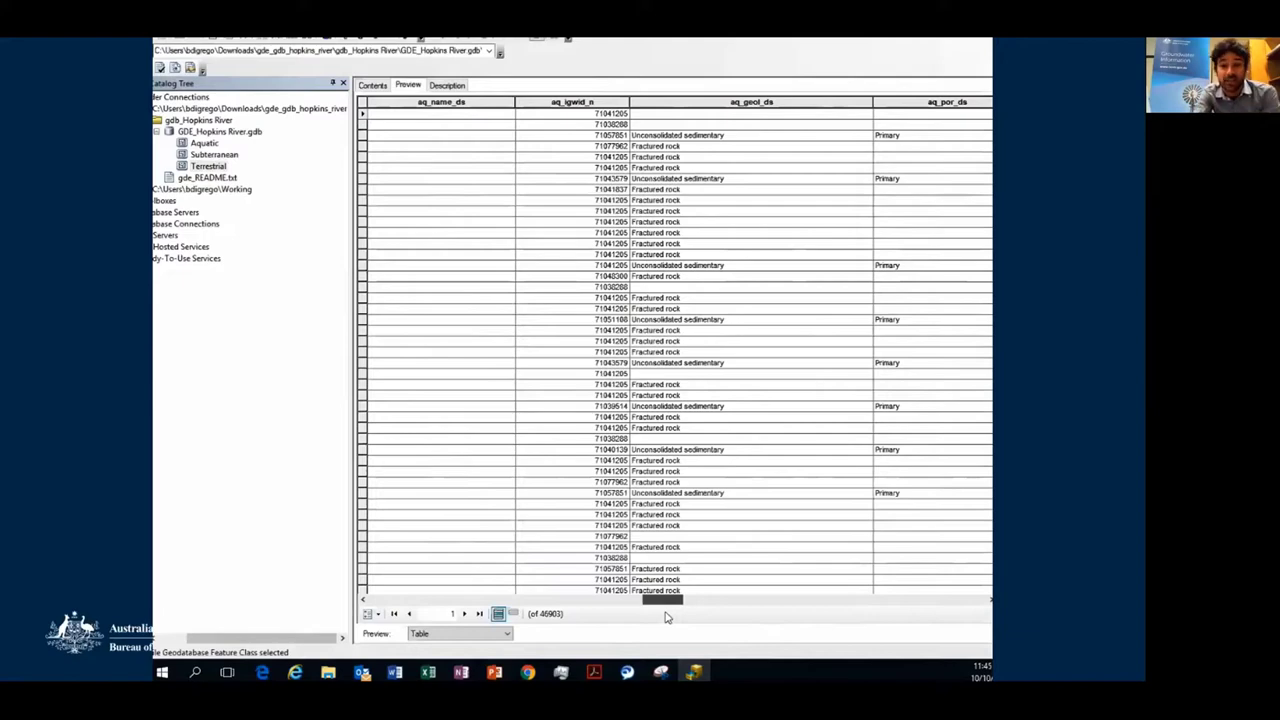
key(Right)
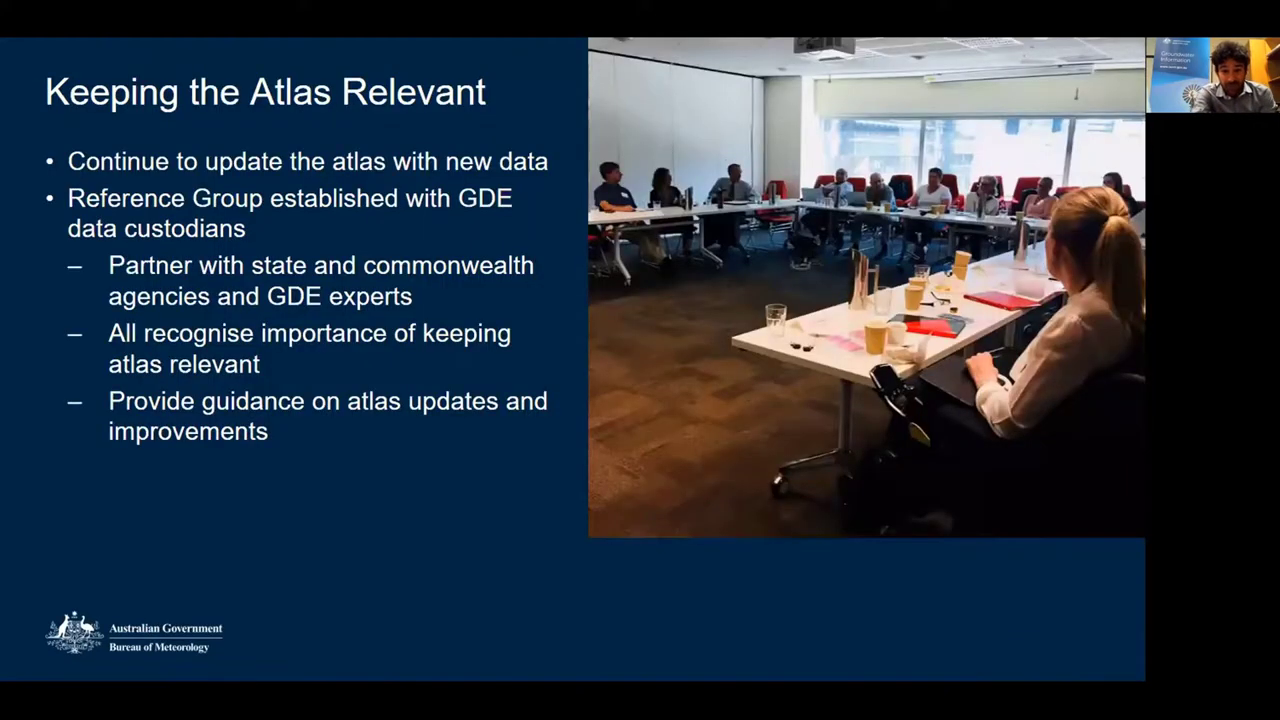